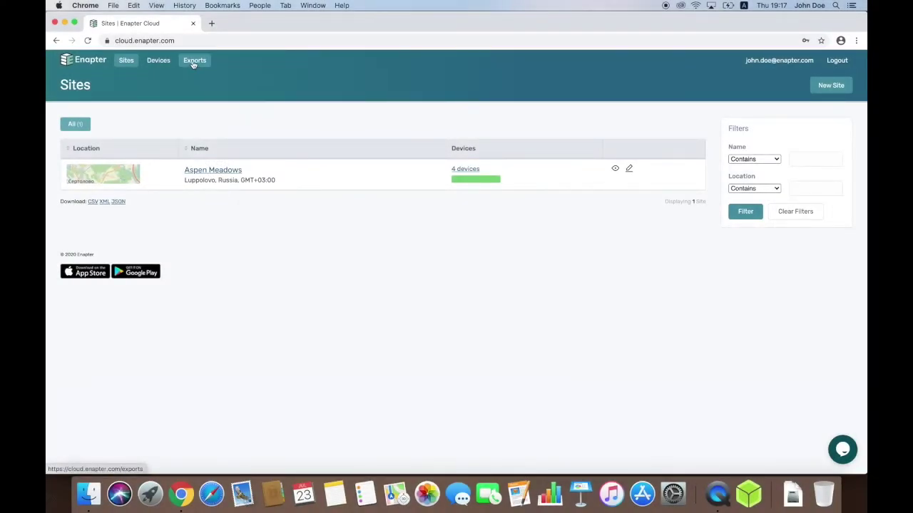
# Step: Start a new data export and name it Inverter
pyautogui.click(192, 63)
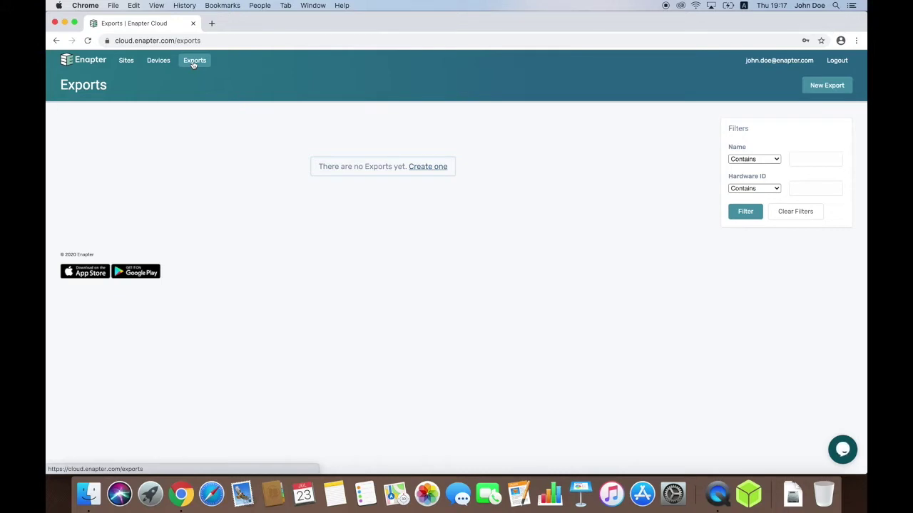
pyautogui.click(815, 85)
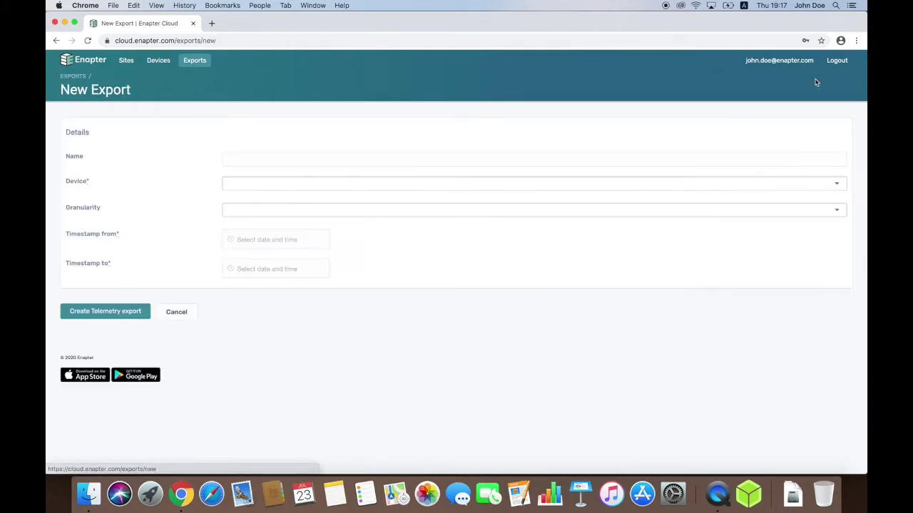
pyautogui.click(427, 159)
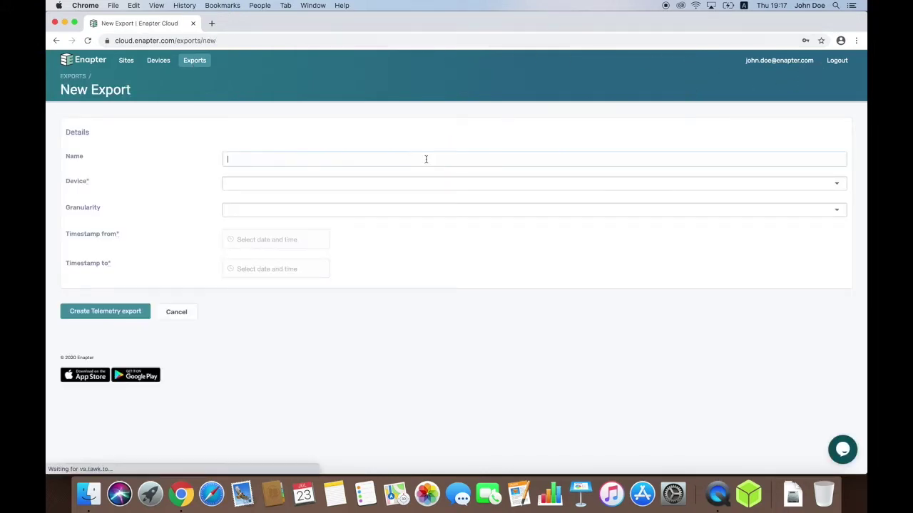
pyautogui.write('Inverter')
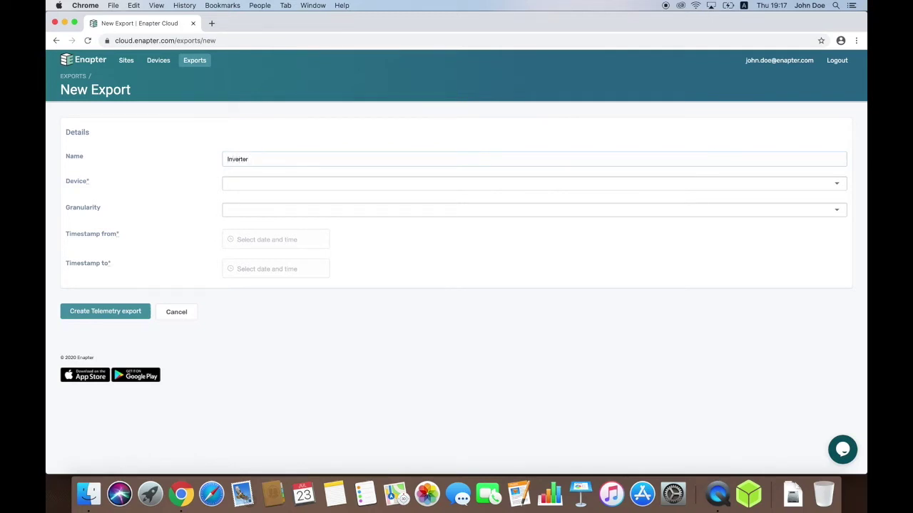
# Step: Choose the Watchpower inverter E4F7 device and 1s granularity, and begin setting the start date
pyautogui.press('Tab')
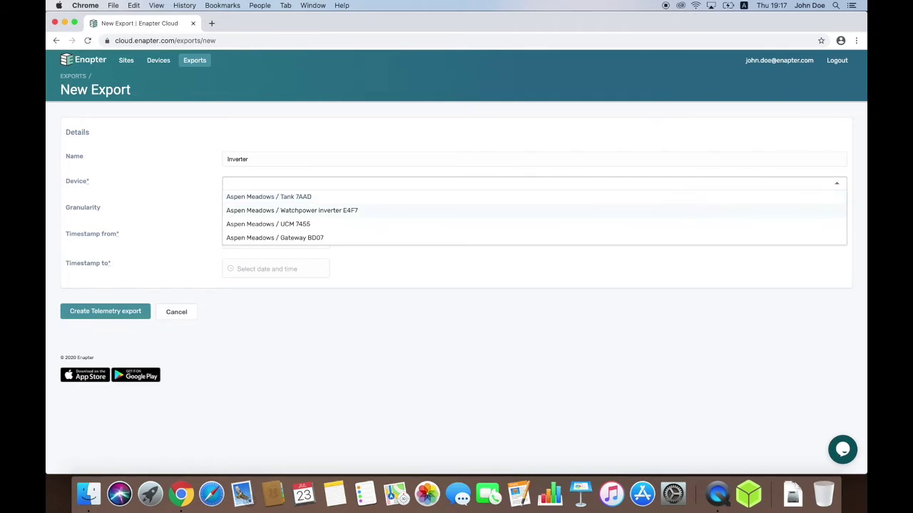
pyautogui.press('Return')
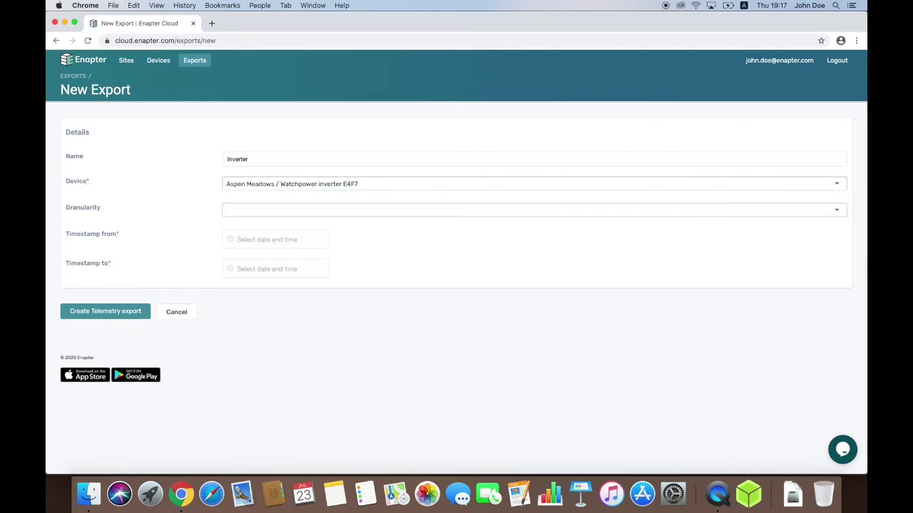
pyautogui.press('Tab')
pyautogui.press('Return')
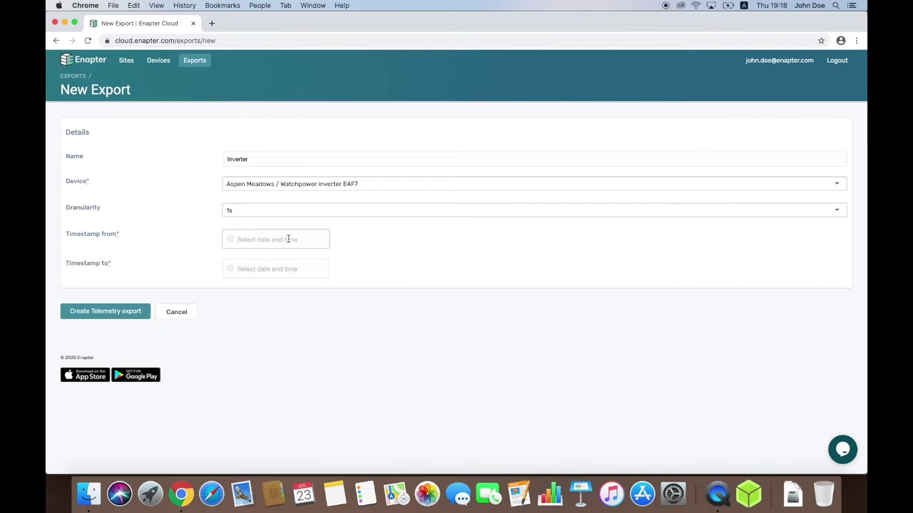
pyautogui.click(288, 240)
# Step: Set the export range from 1 July to 4 July 2020 and create the telemetry export
pyautogui.click(301, 336)
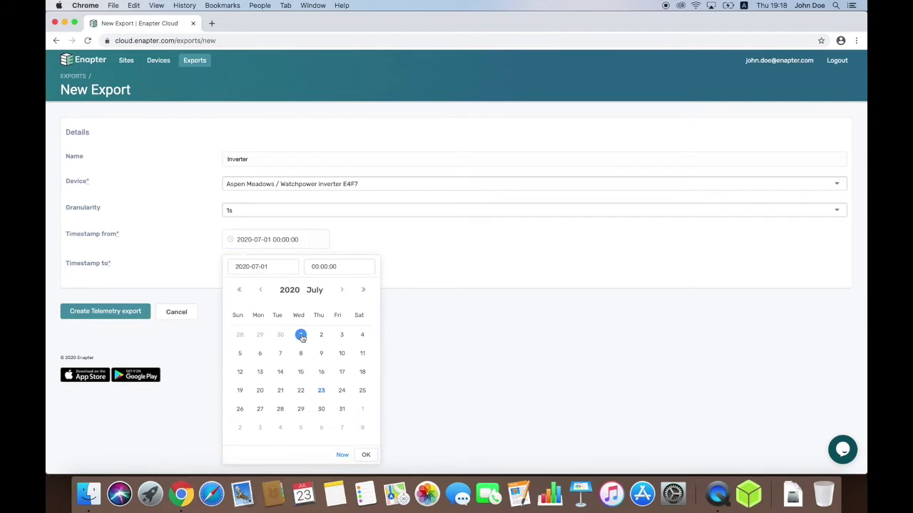
pyautogui.click(438, 253)
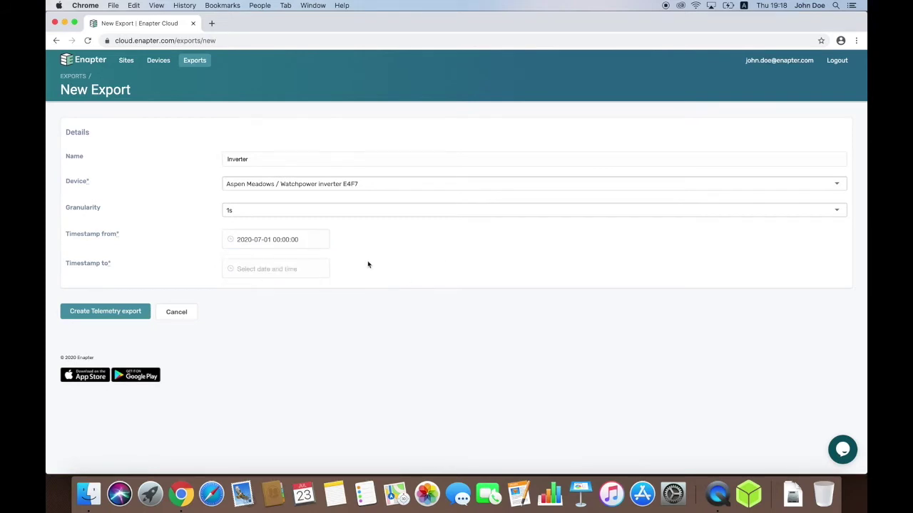
pyautogui.click(309, 268)
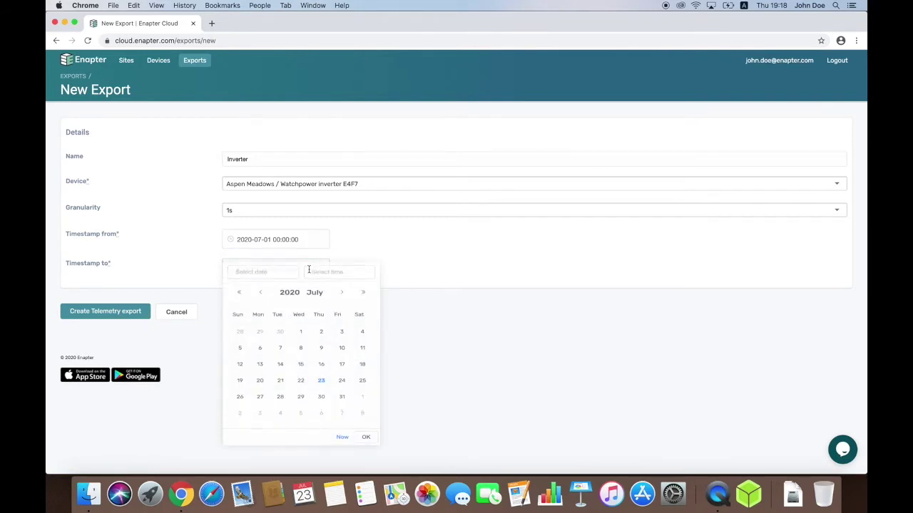
pyautogui.click(363, 342)
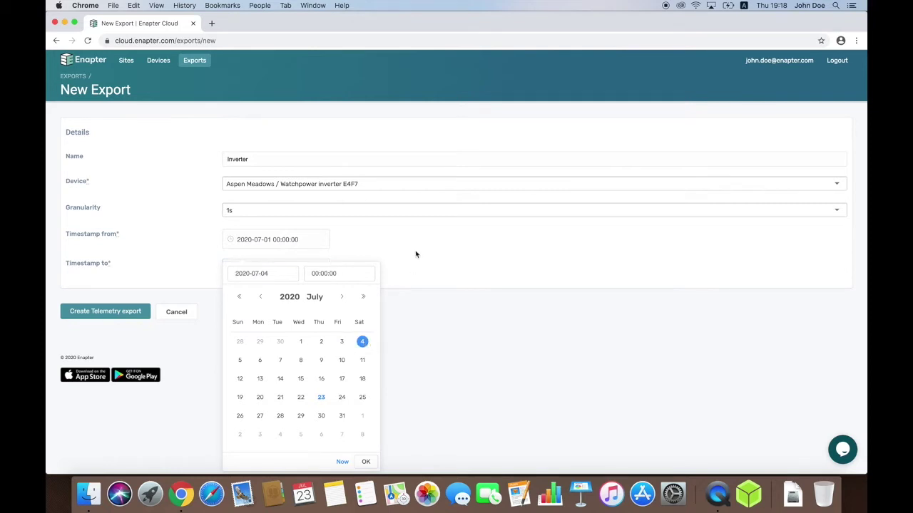
pyautogui.click(417, 254)
pyautogui.click(134, 313)
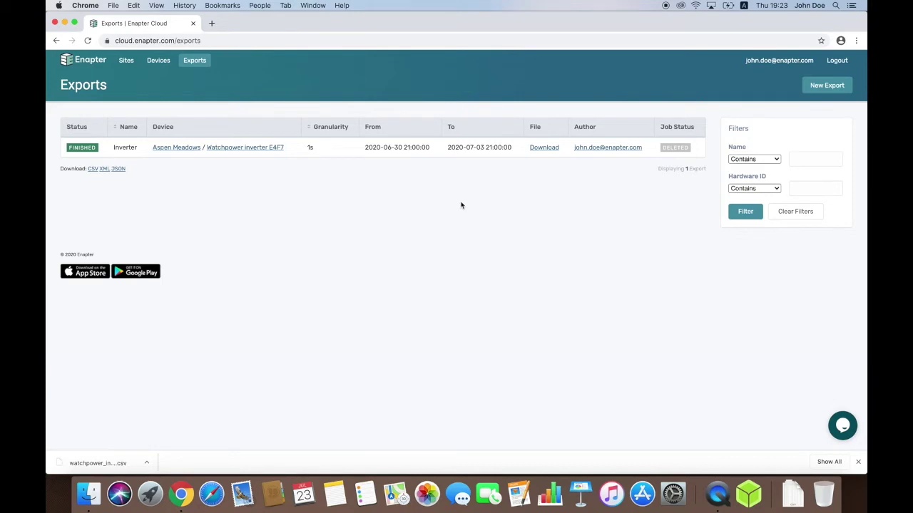
# Step: Launch Microsoft Excel and create a new blank workbook
pyautogui.press('super+space')
pyautogui.write('excel')
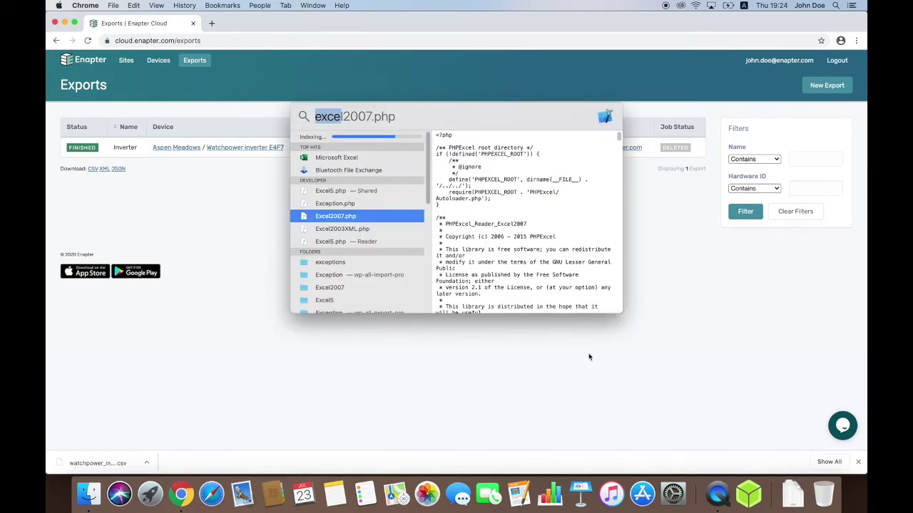
pyautogui.press('BackSpace')
pyautogui.press('BackSpace')
pyautogui.press('BackSpace')
pyautogui.press('BackSpace')
pyautogui.write('cel')
pyautogui.press('Return')
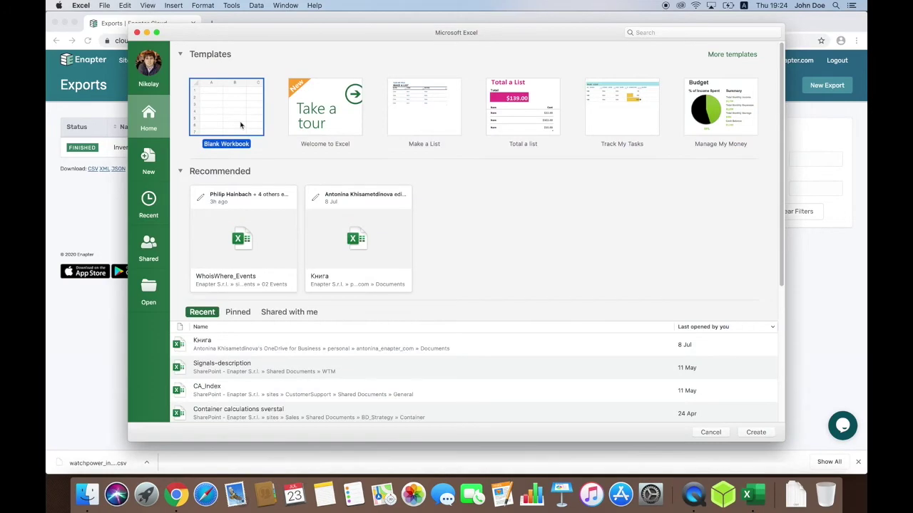
pyautogui.doubleClick(240, 125)
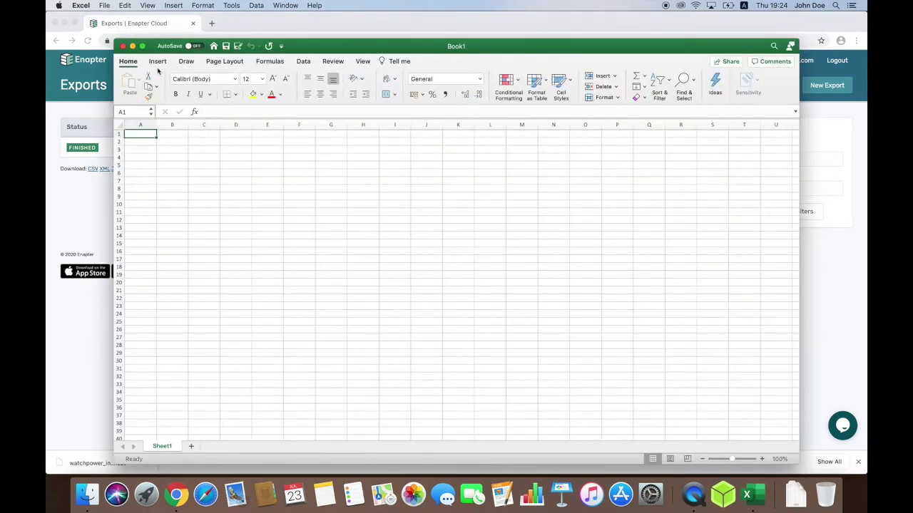
# Step: Import a CSV file, choosing the watchpower CSV export from the Downloads folder
pyautogui.click(104, 5)
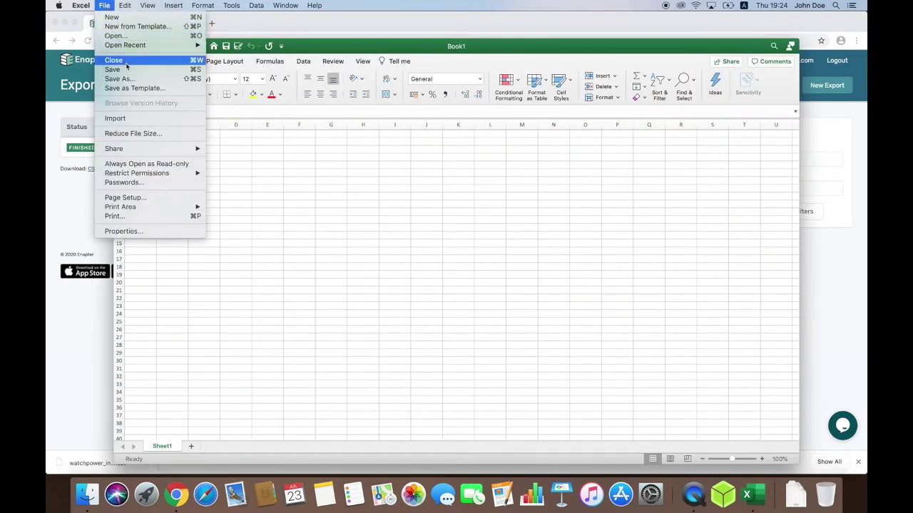
pyautogui.click(129, 118)
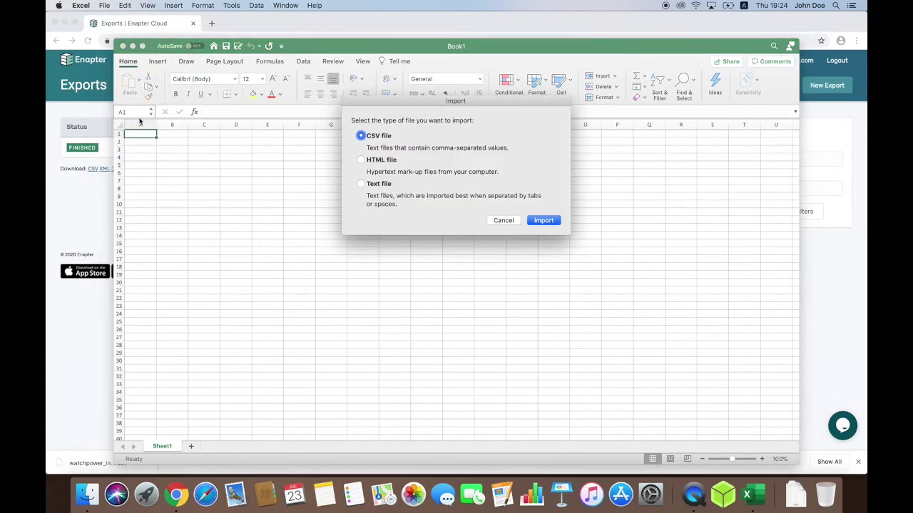
pyautogui.click(555, 223)
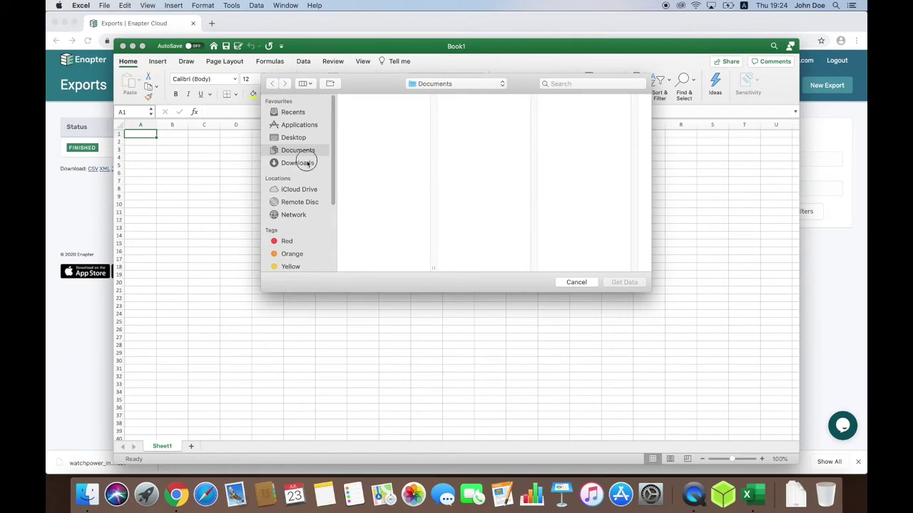
pyautogui.click(308, 163)
pyautogui.click(385, 117)
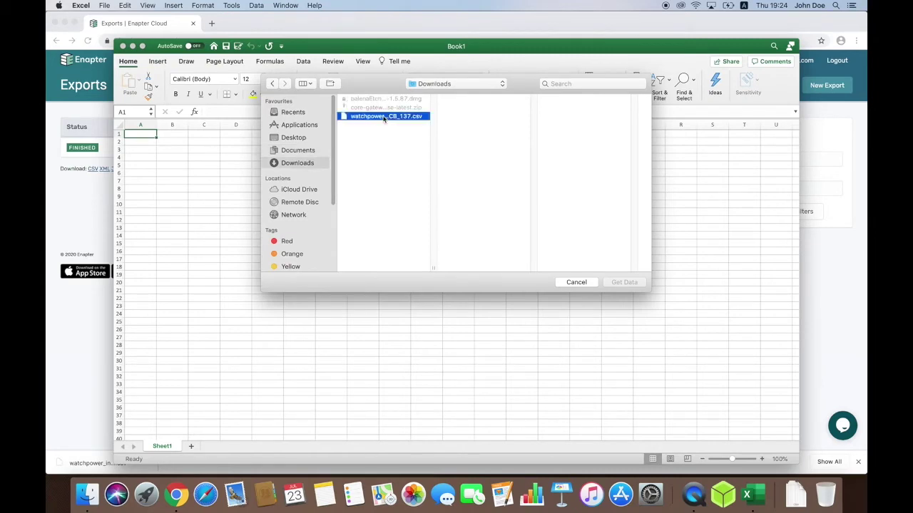
# Step: Import the CSV as delimited, split on commas instead of tabs, and accept the advanced numeric separator settings
pyautogui.doubleClick(385, 117)
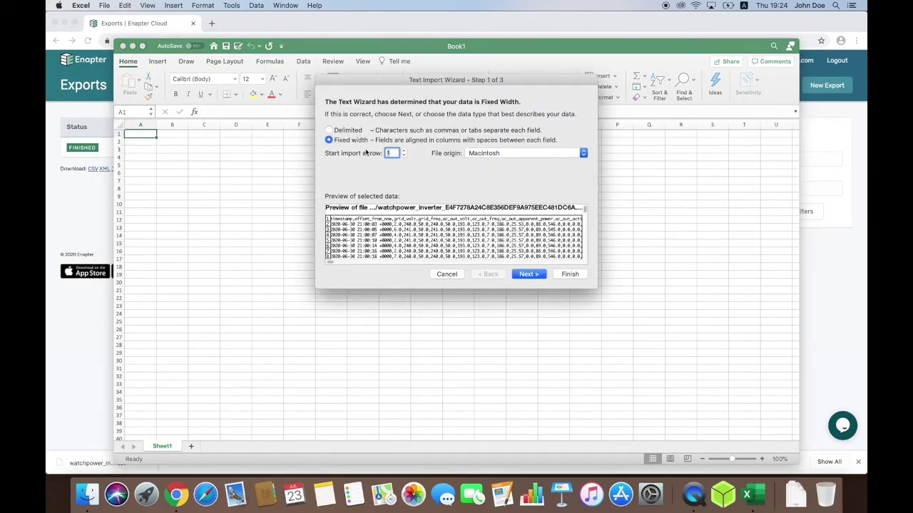
pyautogui.click(328, 130)
pyautogui.click(526, 275)
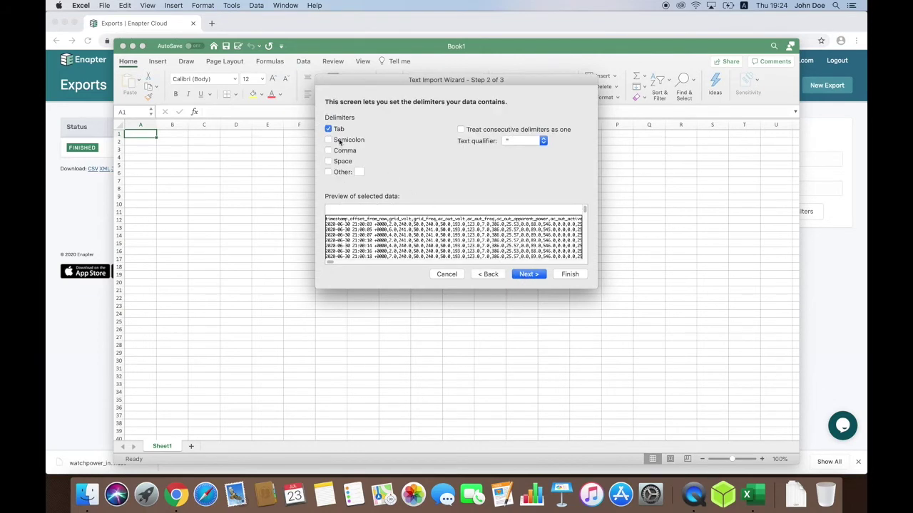
pyautogui.click(329, 129)
pyautogui.click(329, 151)
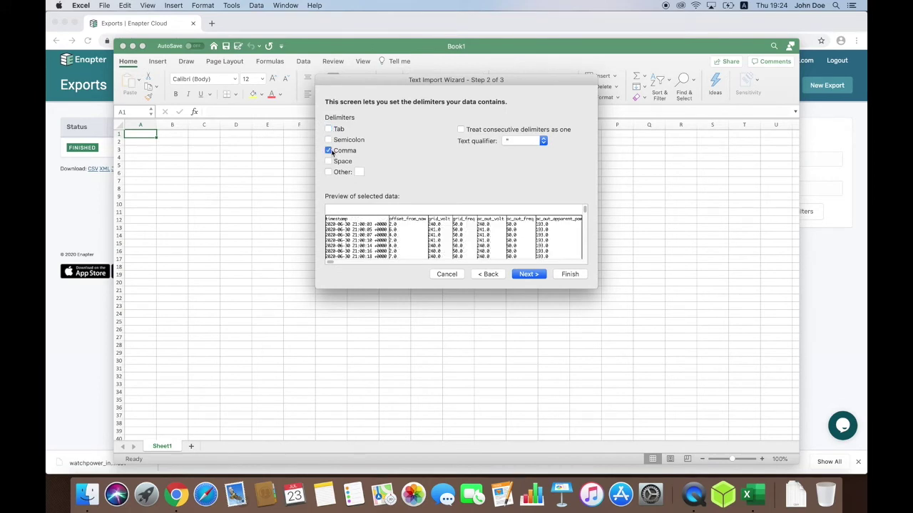
pyautogui.click(529, 274)
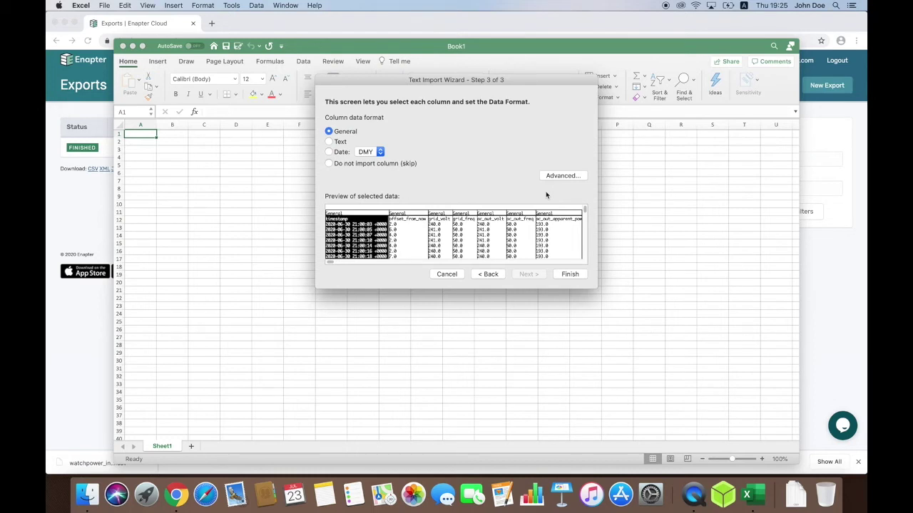
pyautogui.click(554, 177)
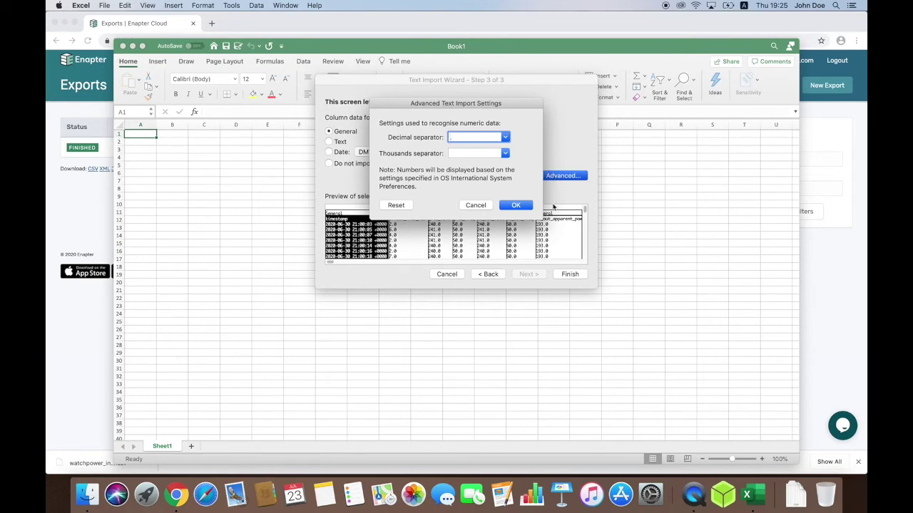
pyautogui.click(528, 207)
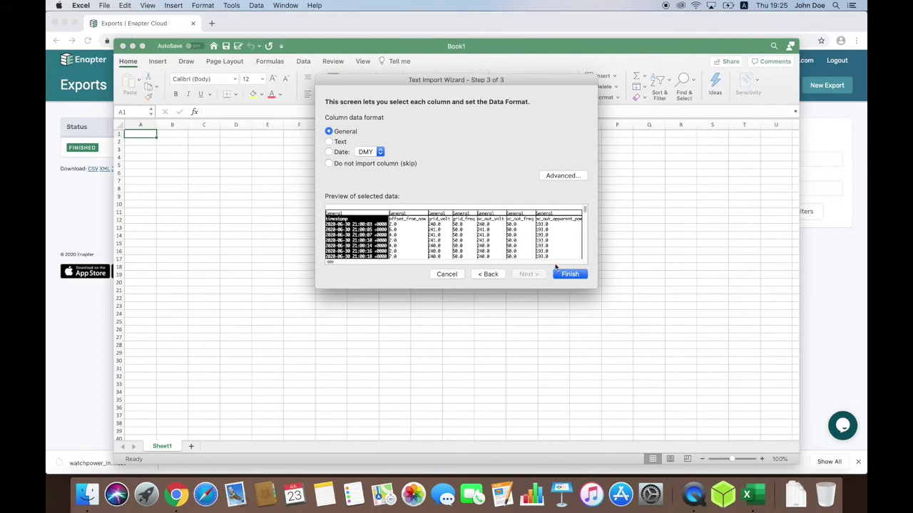
# Step: Finish the wizard, import the data into Sheet1 at cell A1, and select the timestamp column
pyautogui.click(567, 275)
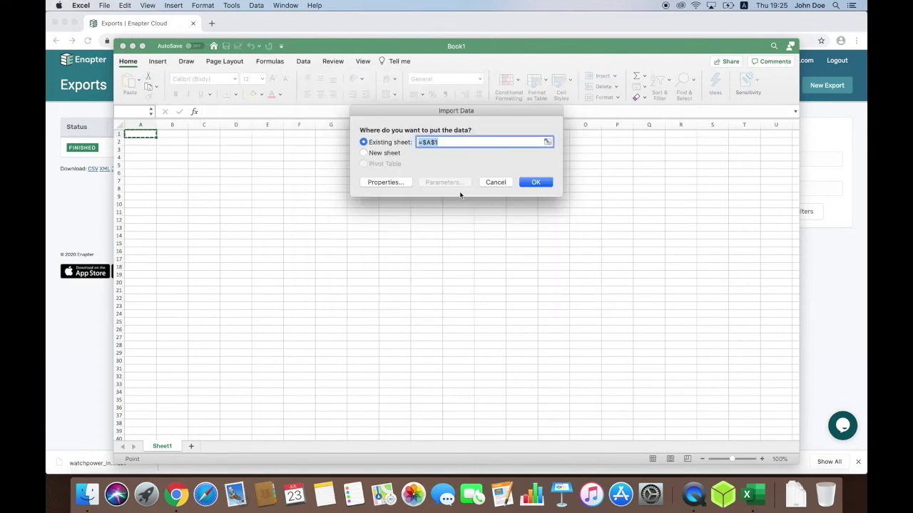
pyautogui.click(134, 135)
pyautogui.click(536, 183)
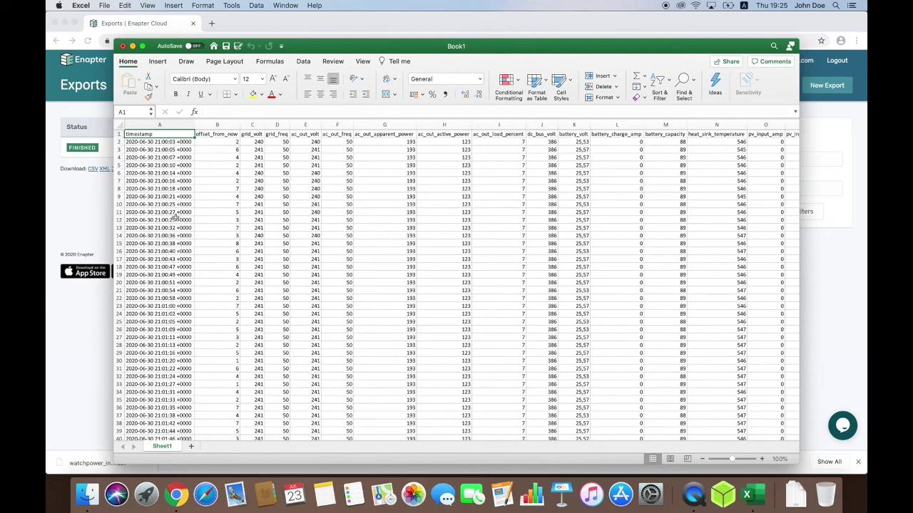
pyautogui.click(147, 124)
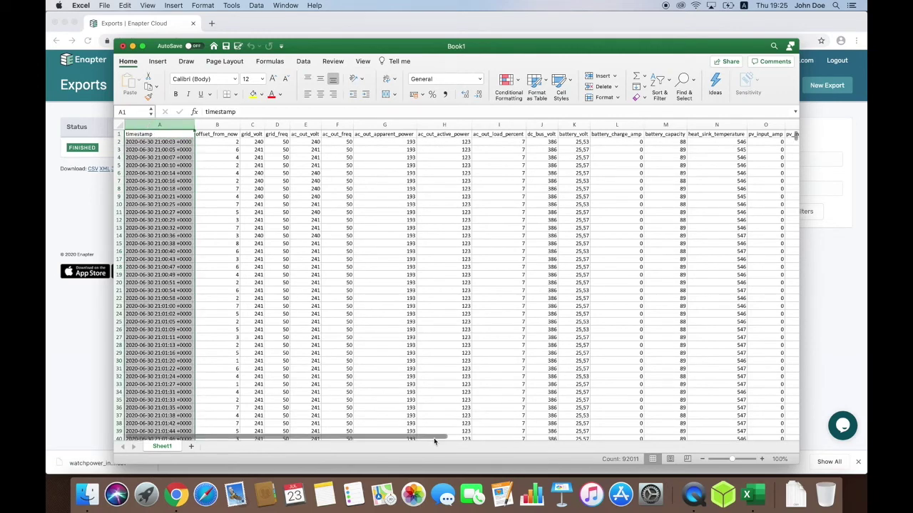
# Step: Insert a line chart of the battery_volt column K and drag it larger
pyautogui.moveTo(439, 442); pyautogui.dragTo(468, 438)
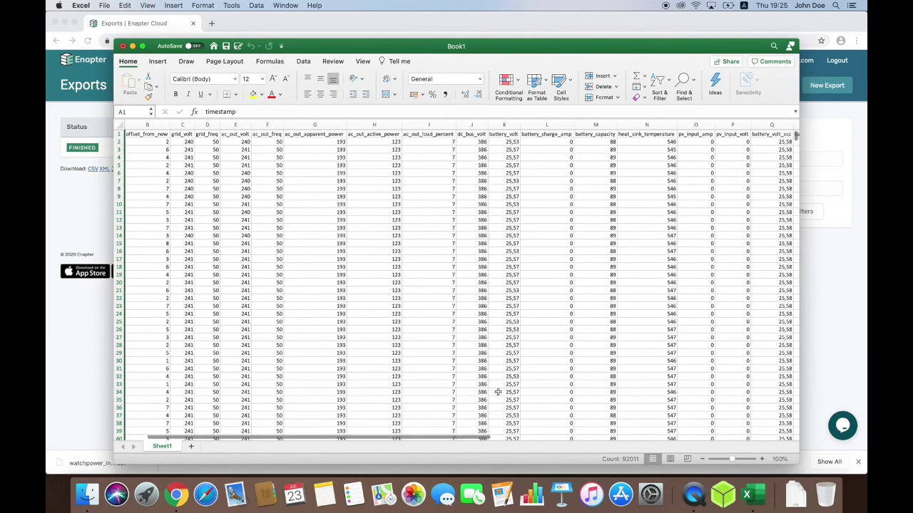
pyautogui.click(497, 125)
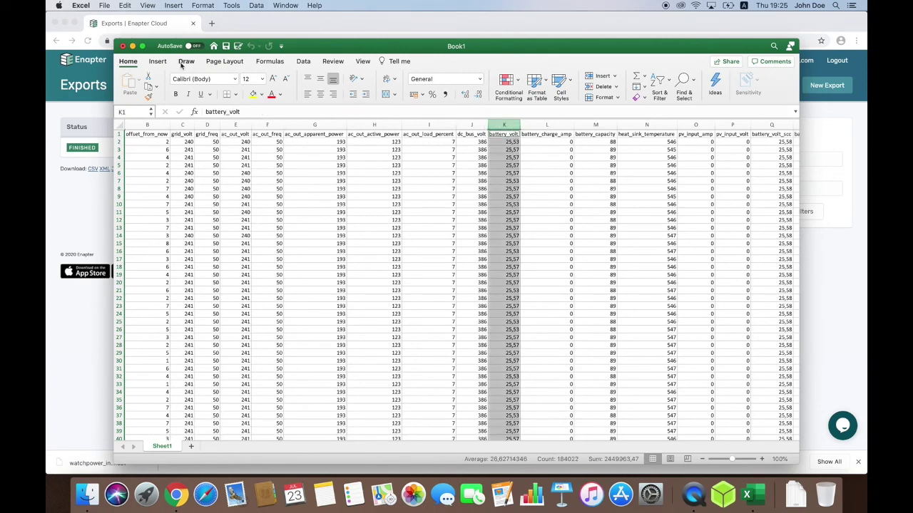
pyautogui.click(161, 62)
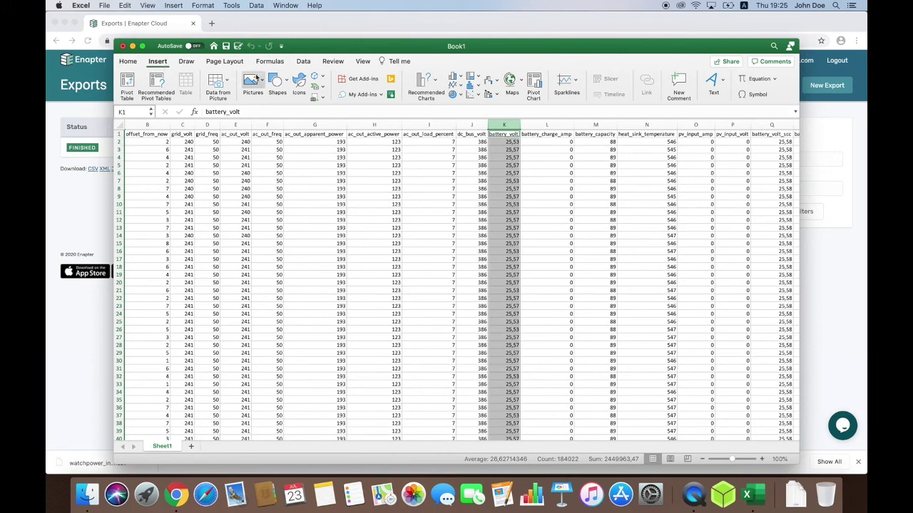
pyautogui.click(455, 87)
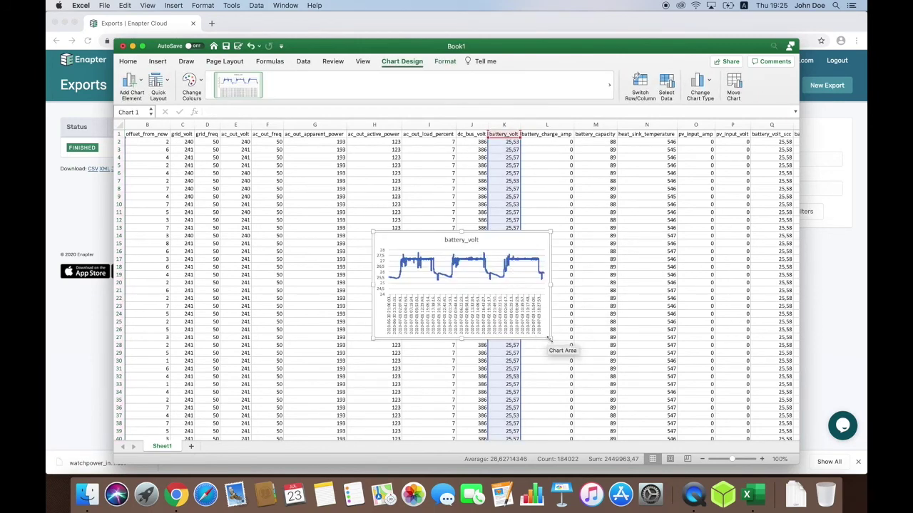
pyautogui.moveTo(550, 337); pyautogui.dragTo(655, 418)
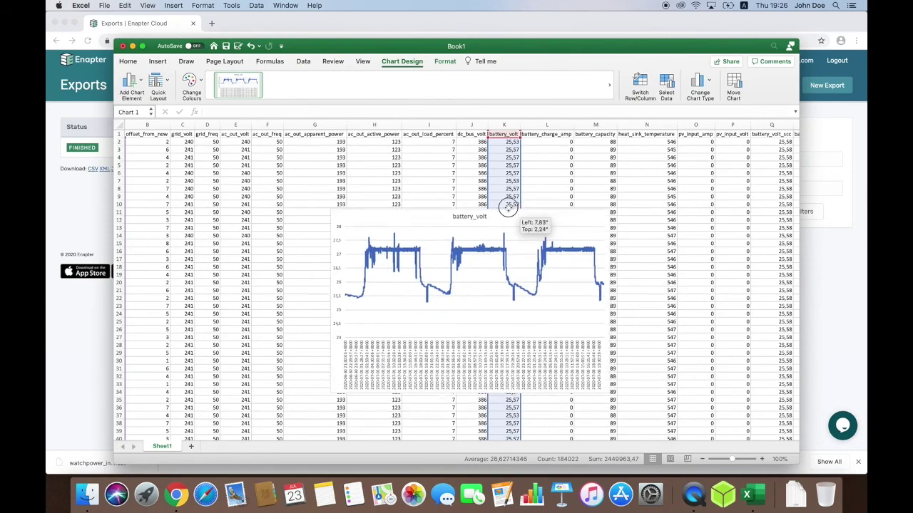